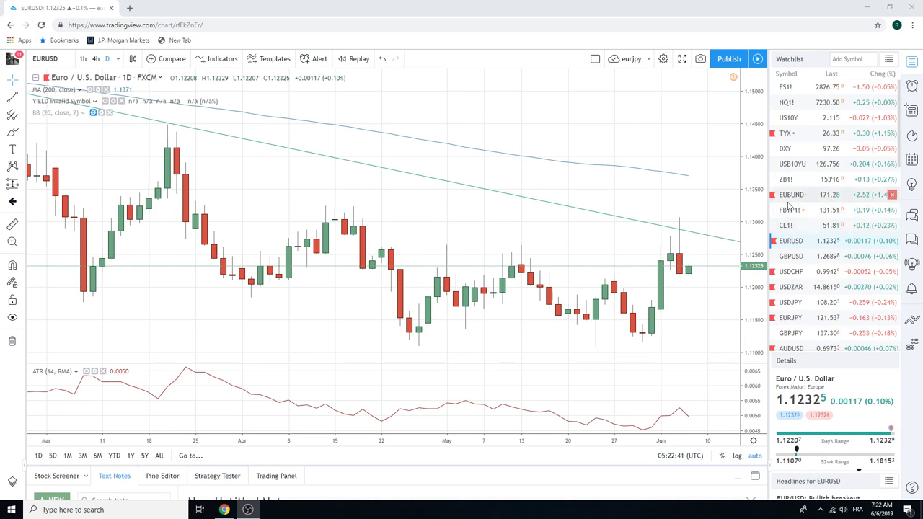
Step: Bring up the Euro Bund (EUBUND) daily chart and scroll down the watchlist
click(792, 199)
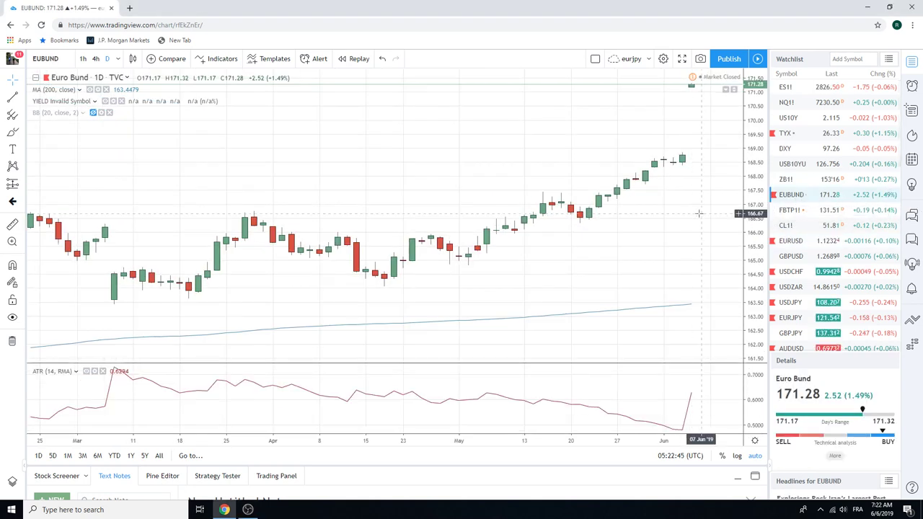
scroll(834, 220, down, 3)
scroll(834, 220, down, 8)
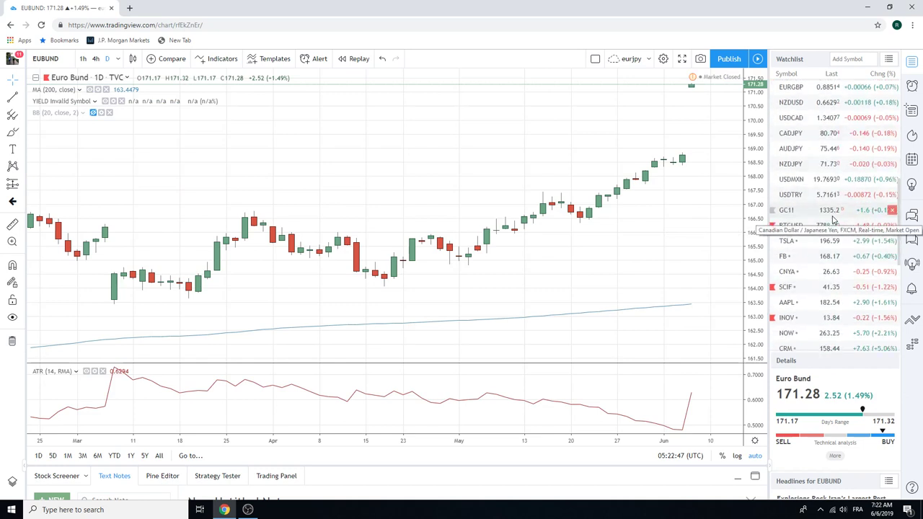
scroll(833, 220, down, 1)
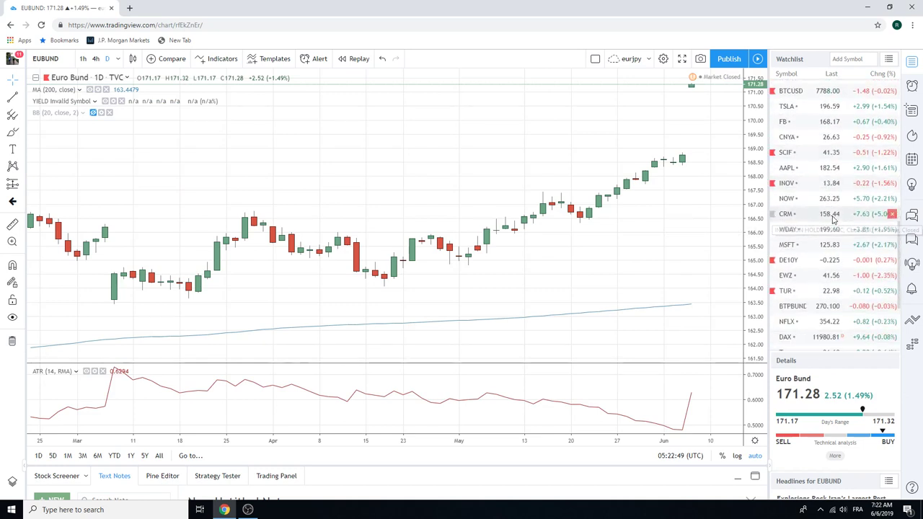
Step: Load the BTP-Bund 10Y spread (BTPBUND) daily chart, last at 270.100
click(806, 314)
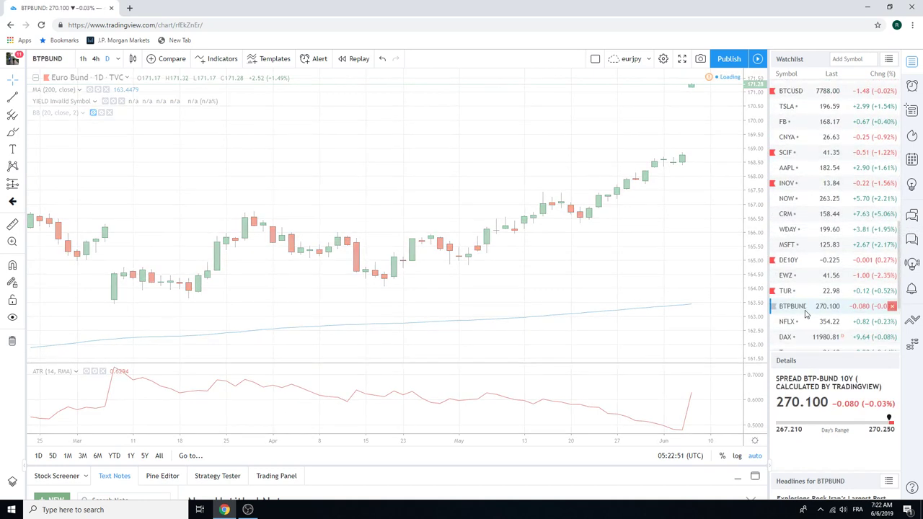
scroll(836, 214, down, 1)
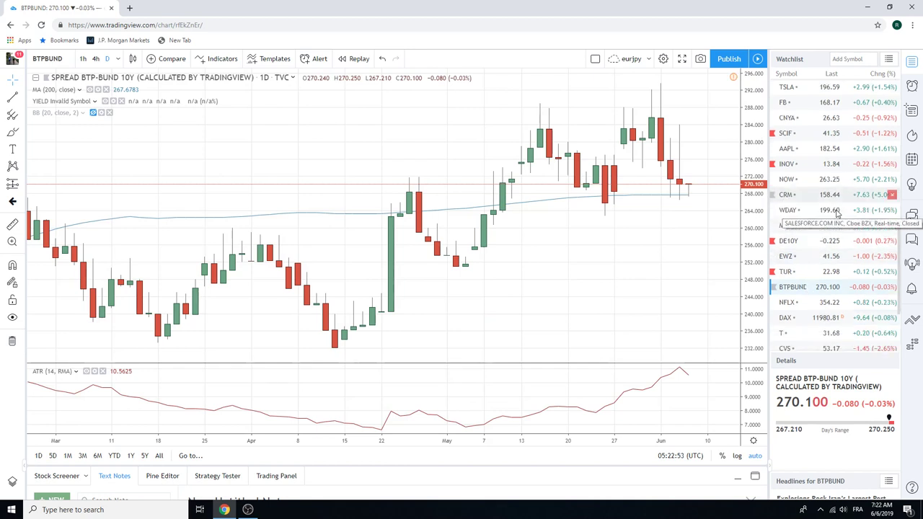
scroll(837, 213, down, 1)
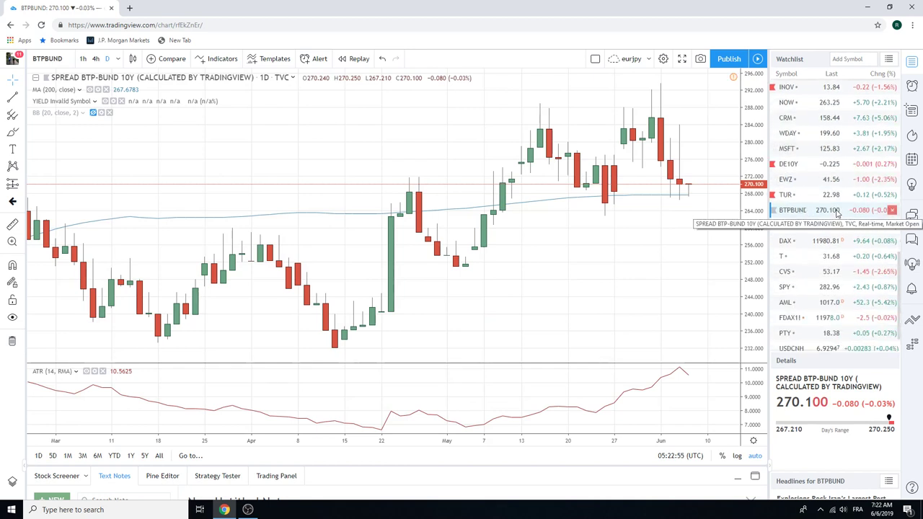
scroll(837, 213, down, 1)
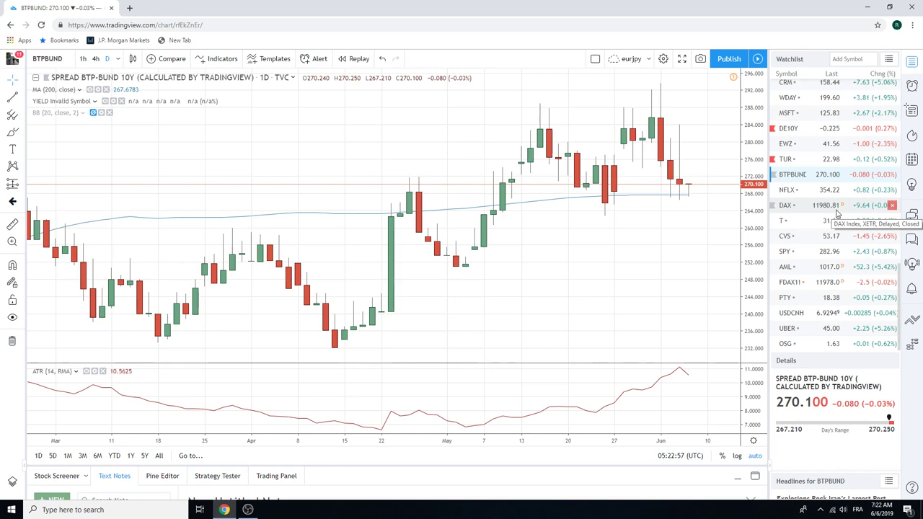
scroll(836, 214, up, 3)
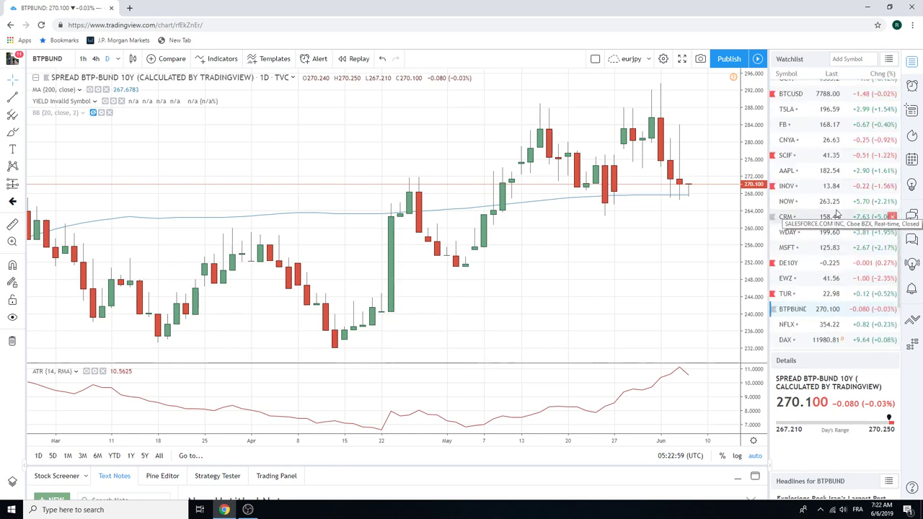
scroll(837, 213, up, 4)
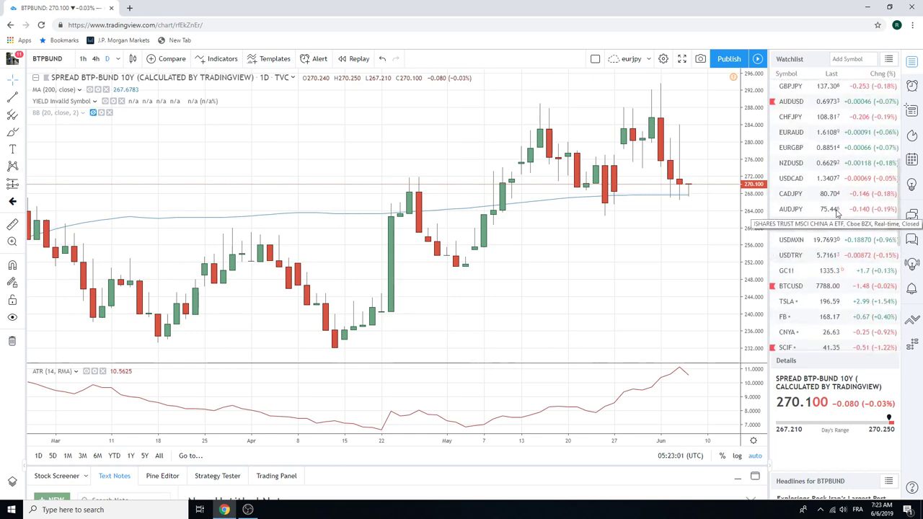
scroll(836, 213, up, 3)
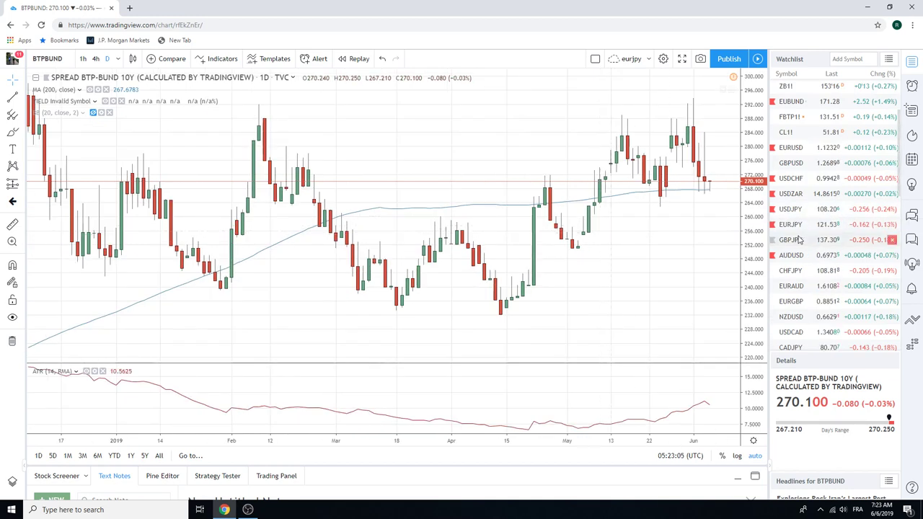
Step: Review the EUR/JPY daily chart, then return to EUR/USD at 1.12320
click(797, 225)
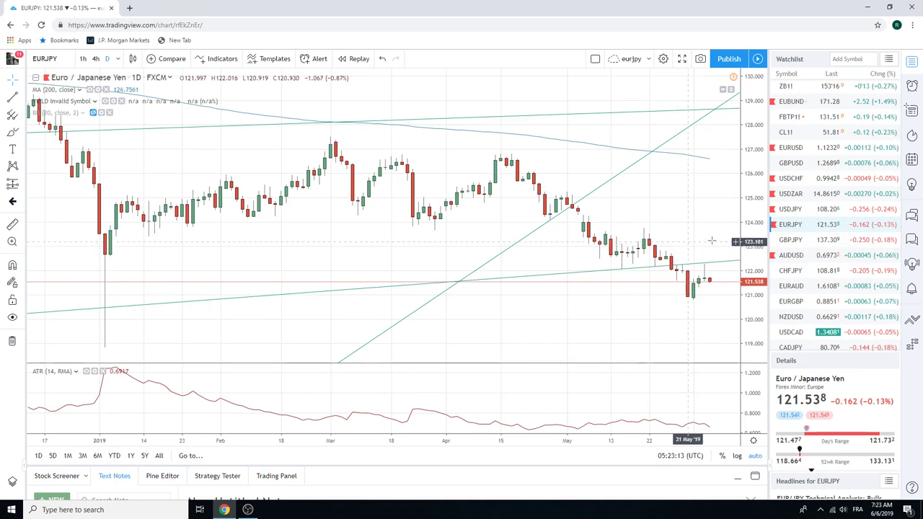
scroll(810, 243, down, 2)
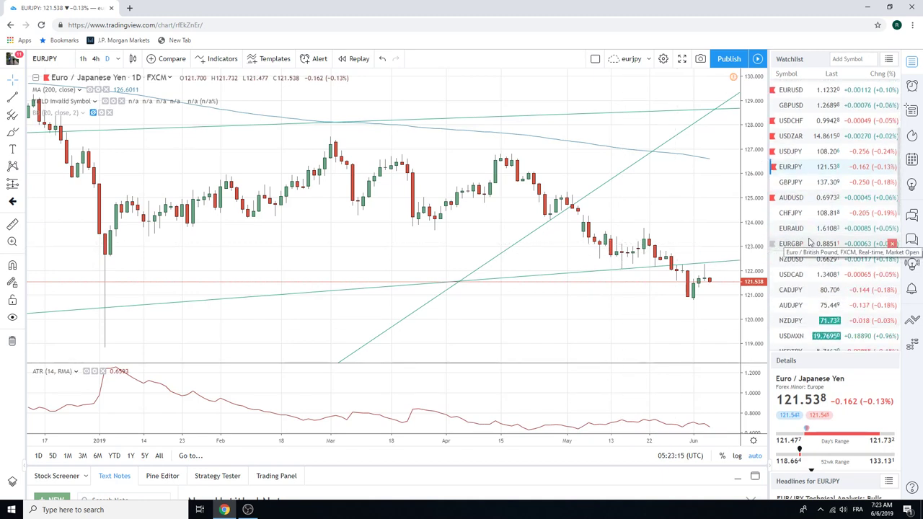
scroll(810, 243, down, 1)
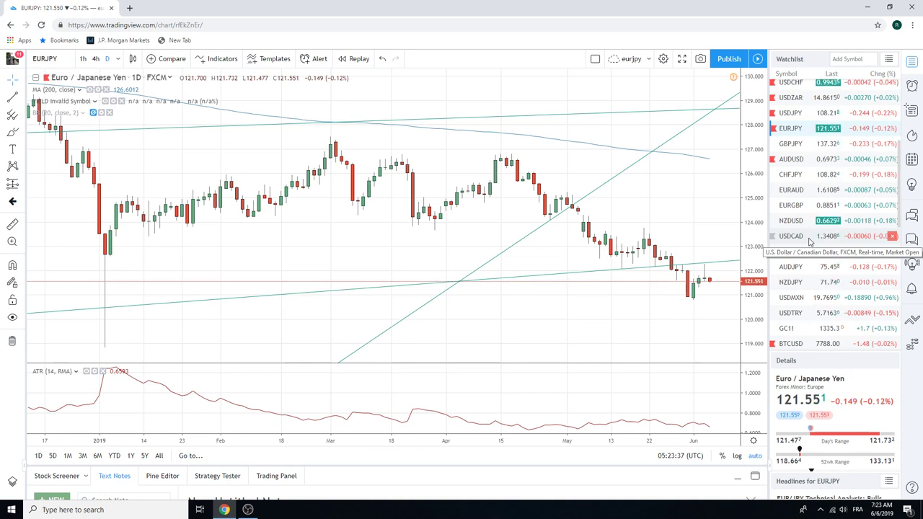
scroll(819, 277, up, 3)
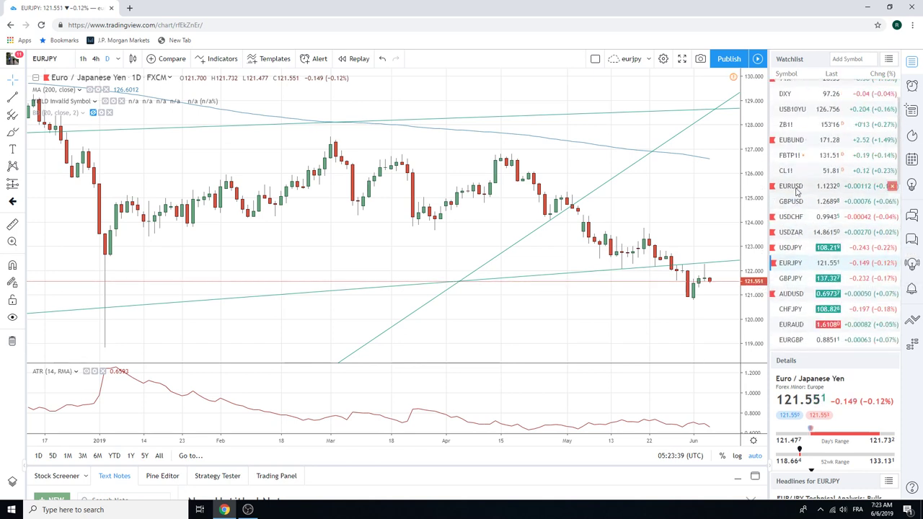
click(792, 188)
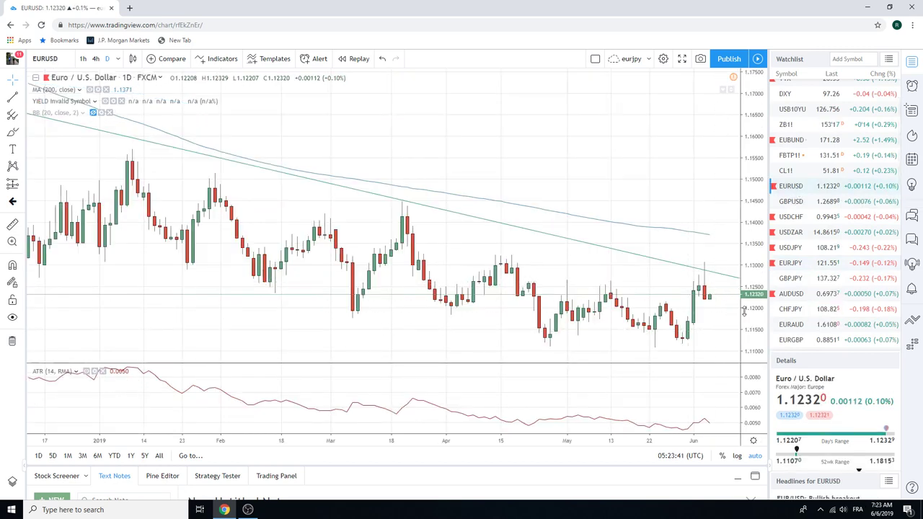
Step: Review the GBPUSD and USDCHF charts, ending on USDZAR at 14.86140, zoomed out and back
click(793, 203)
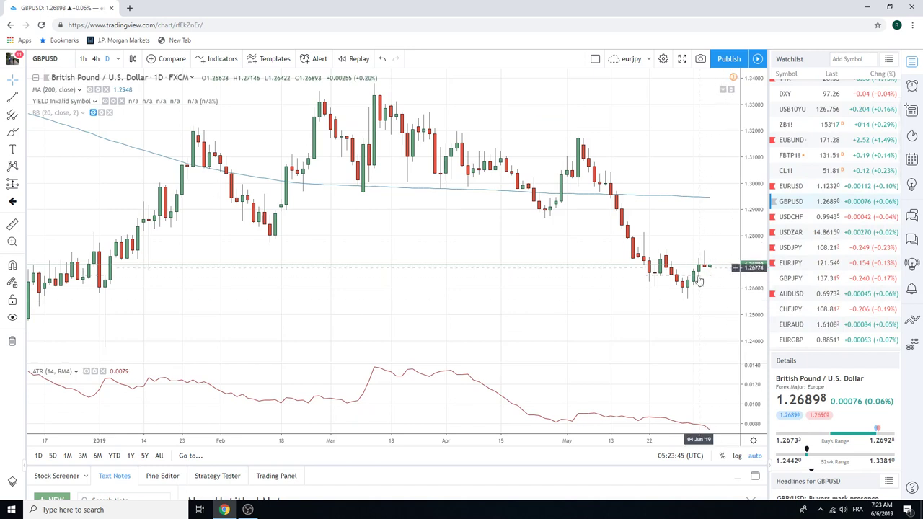
click(791, 216)
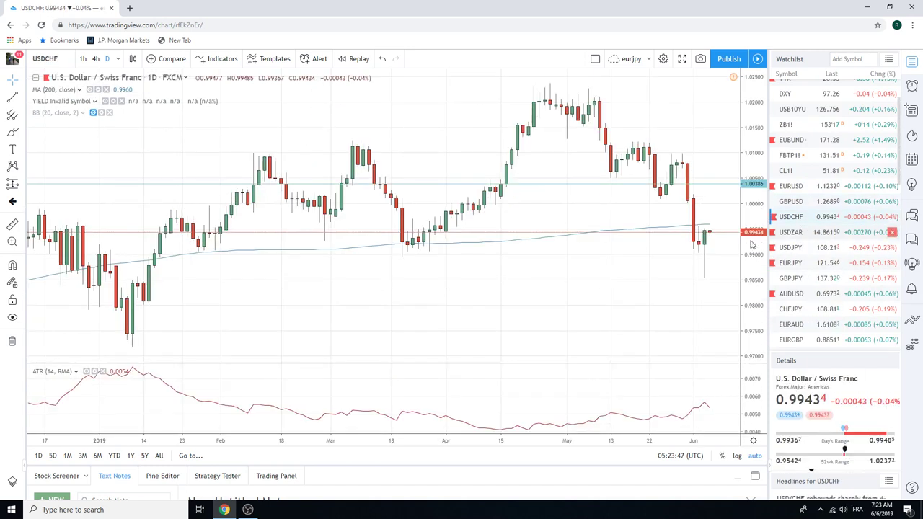
click(798, 236)
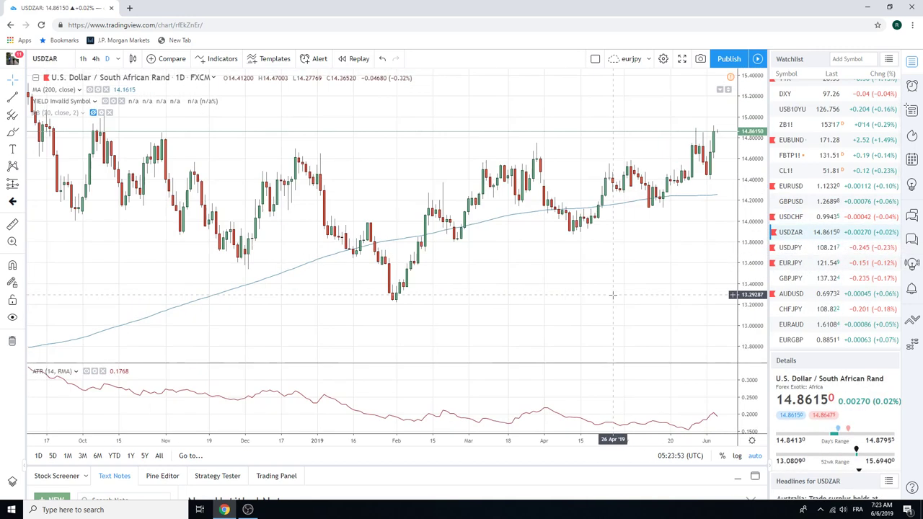
scroll(612, 295, down, 3)
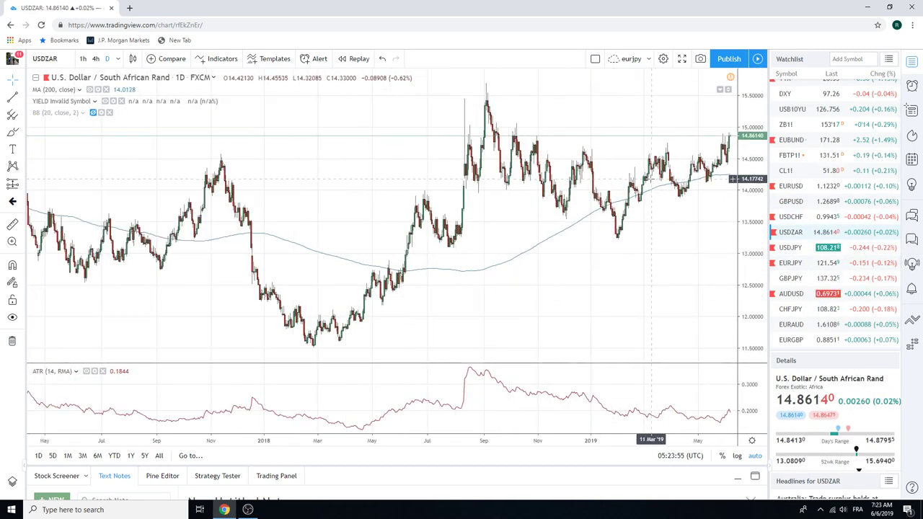
scroll(410, 294, up, 1)
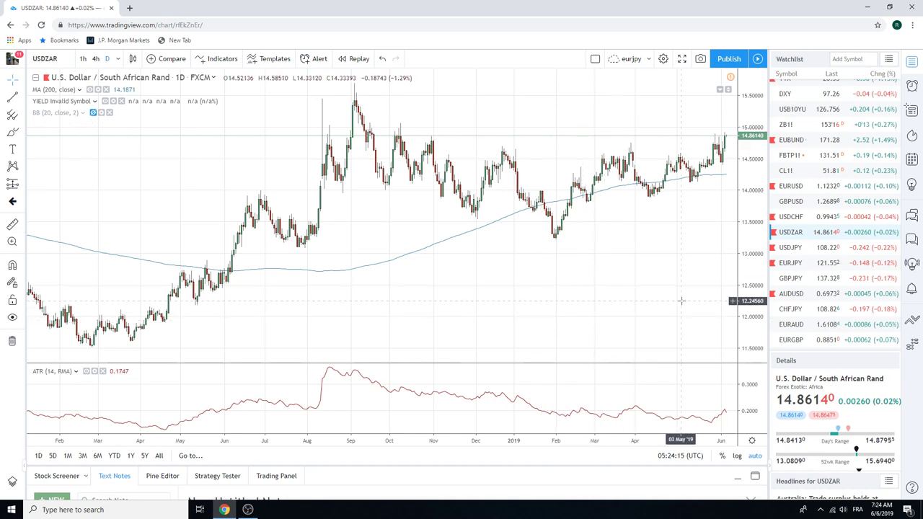
Step: Check the USDJPY daily chart zoomed in, then load AUDUSD at 0.69731
click(801, 252)
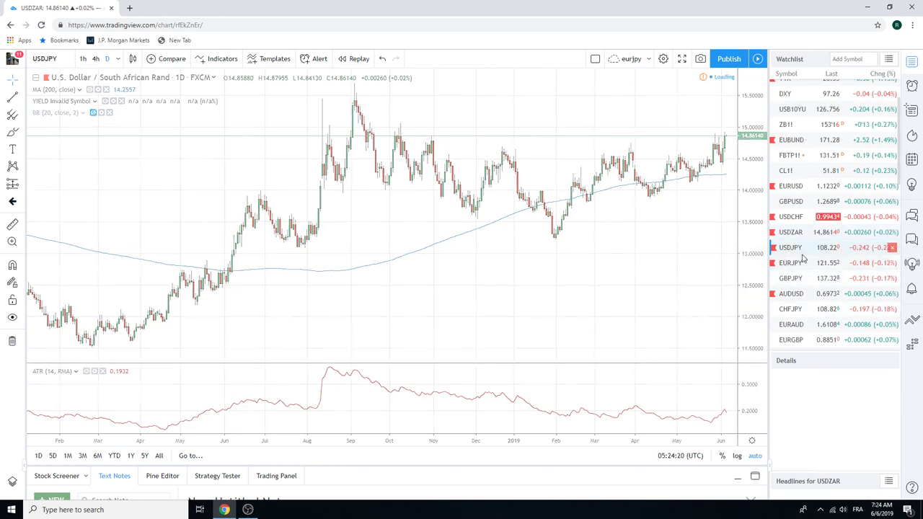
scroll(718, 248, up, 5)
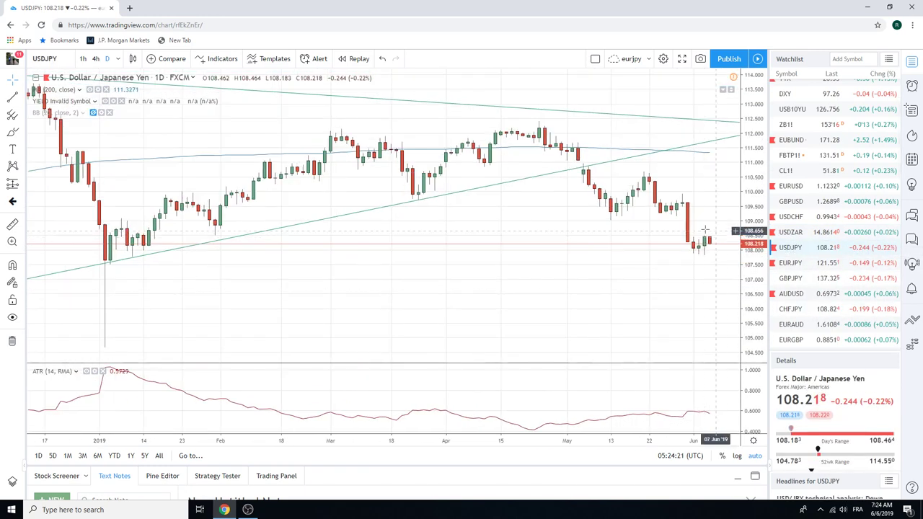
click(792, 295)
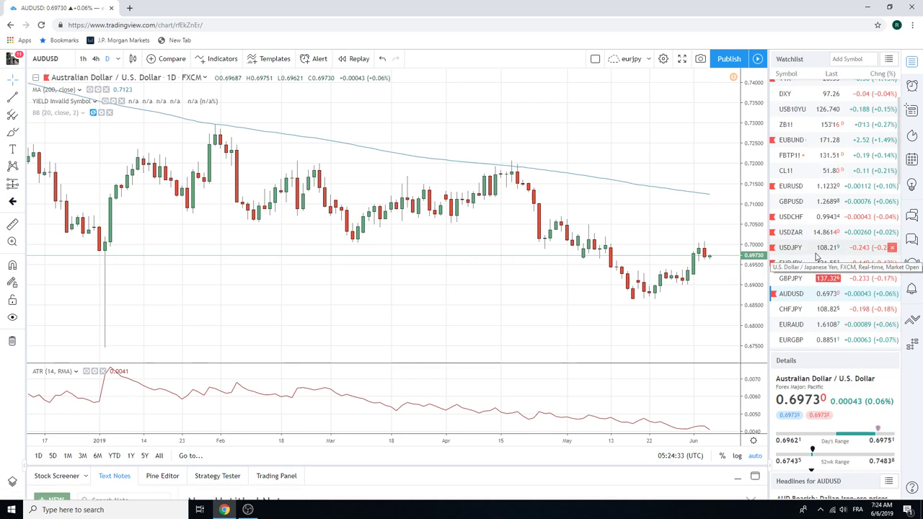
scroll(815, 261, down, 1)
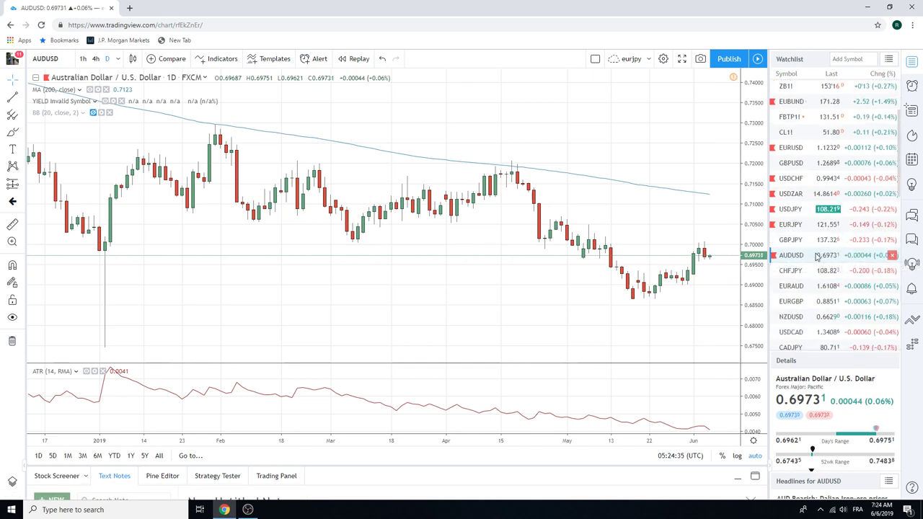
Step: Step past NZDUSD and USDCAD, then load the Gold Futures (GC1!) daily chart at 1335.6
click(799, 317)
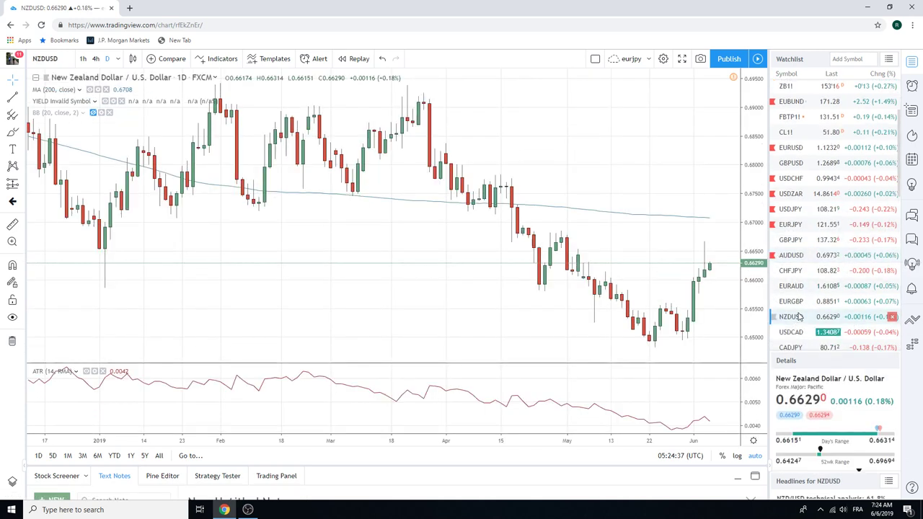
click(804, 331)
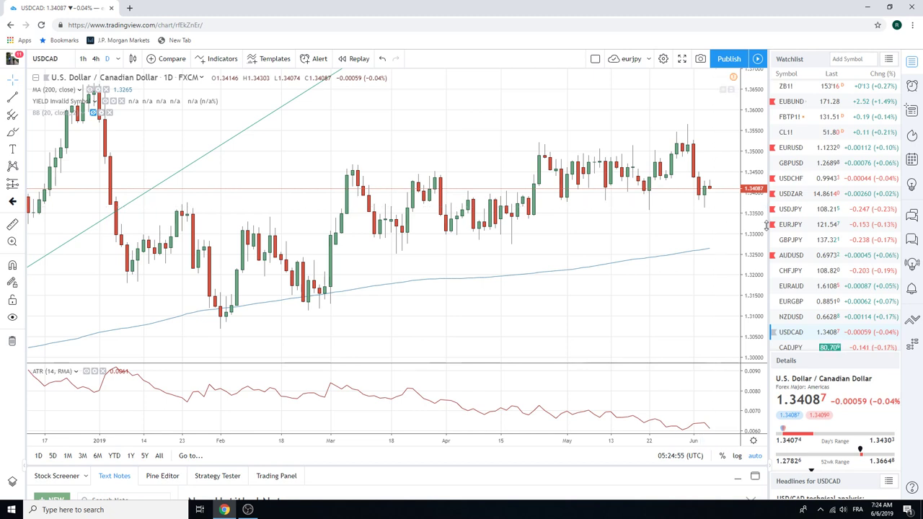
scroll(818, 219, down, 1)
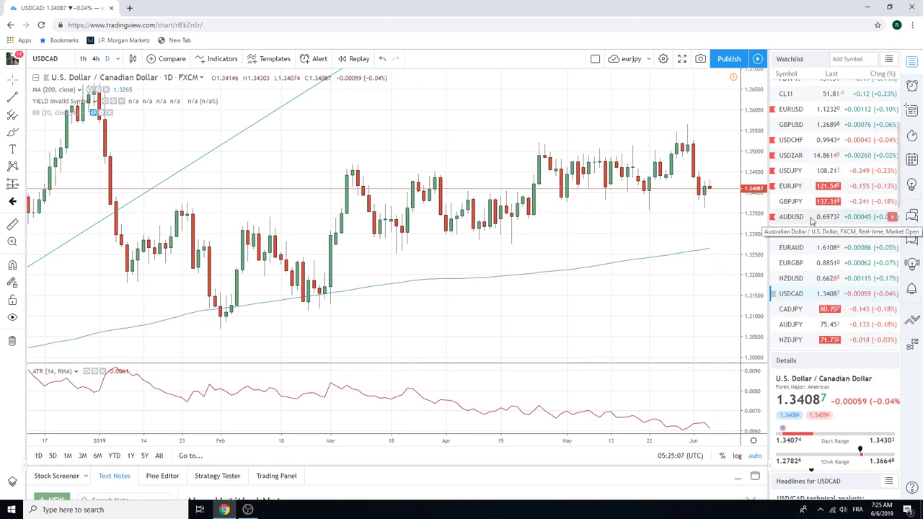
scroll(811, 220, down, 1)
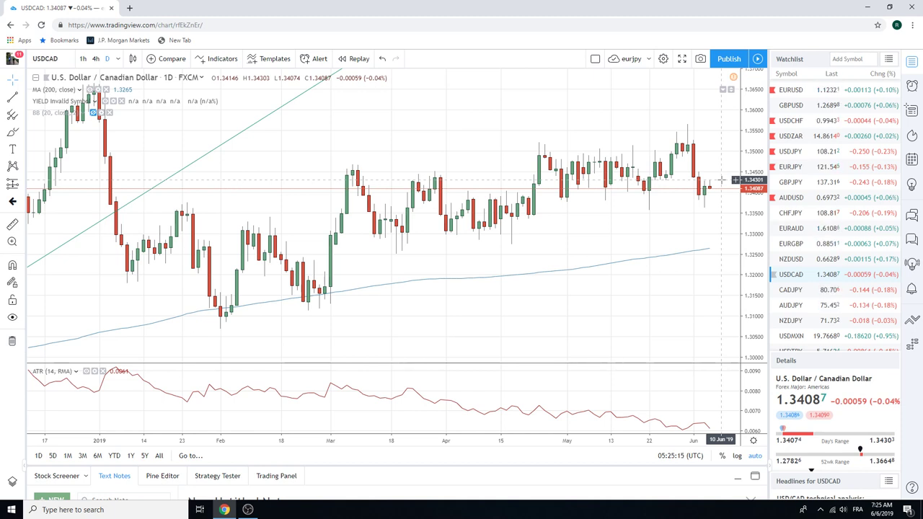
scroll(799, 194, down, 1)
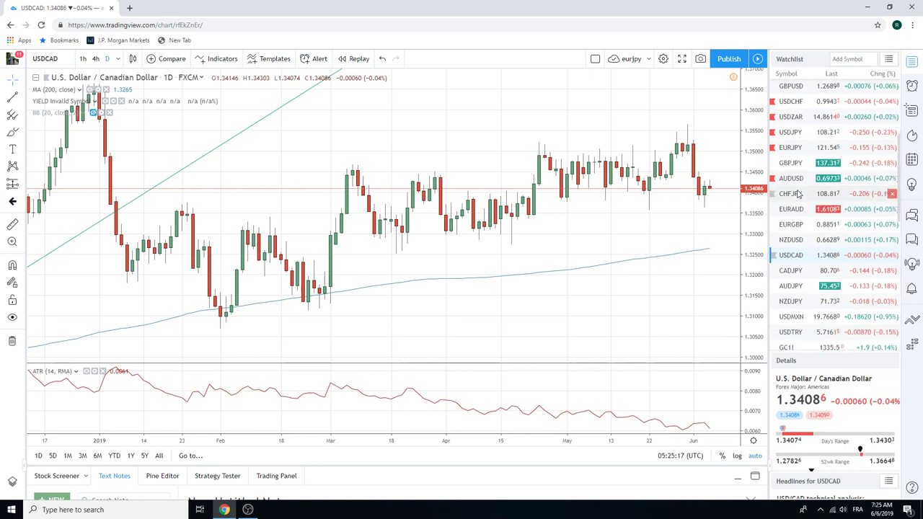
scroll(798, 193, up, 2)
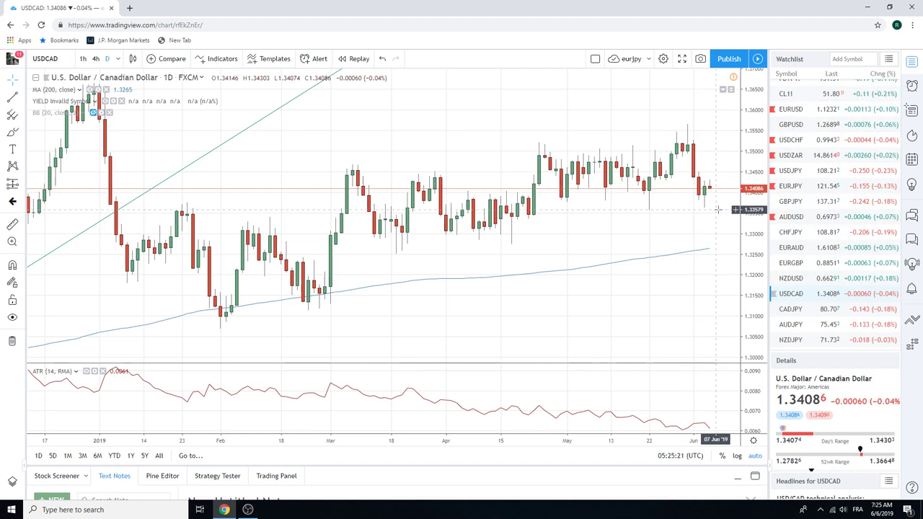
scroll(814, 226, down, 2)
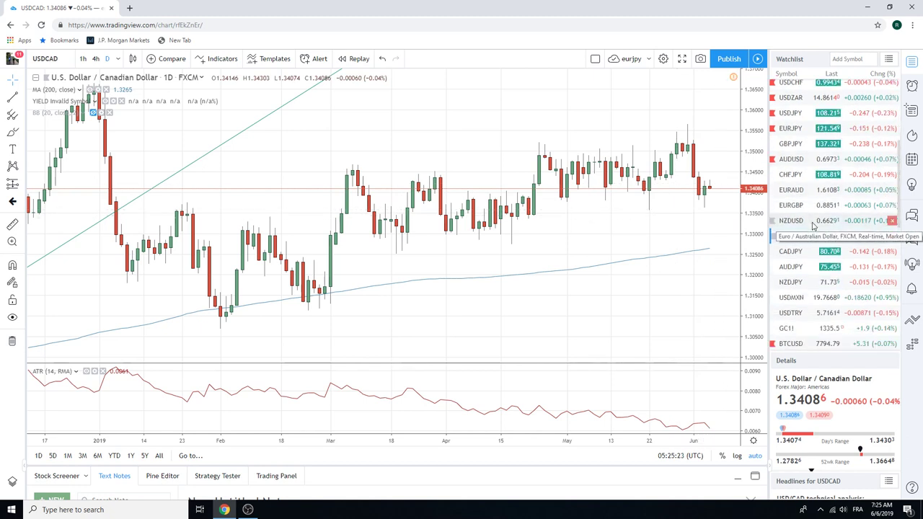
click(790, 328)
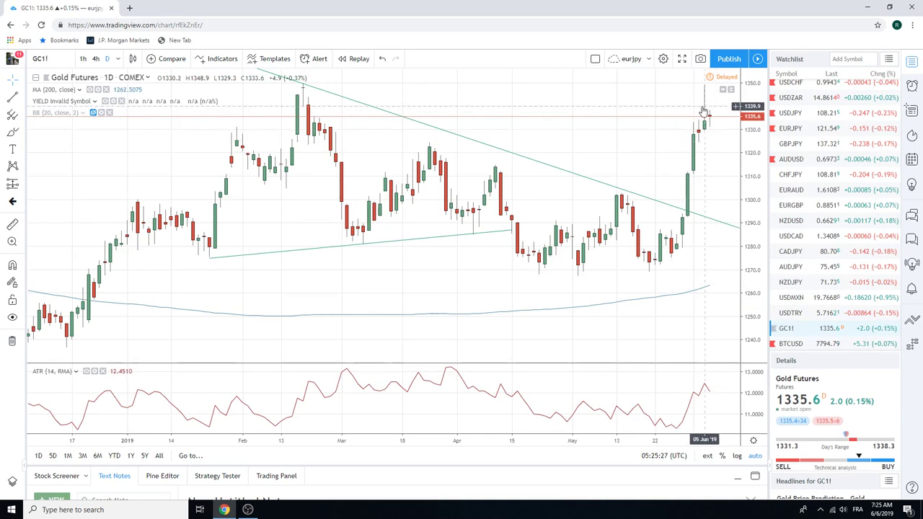
Step: Zoom the Gold Futures chart out to span September through June and reset the watchlist to the top
scroll(565, 228, down, 2)
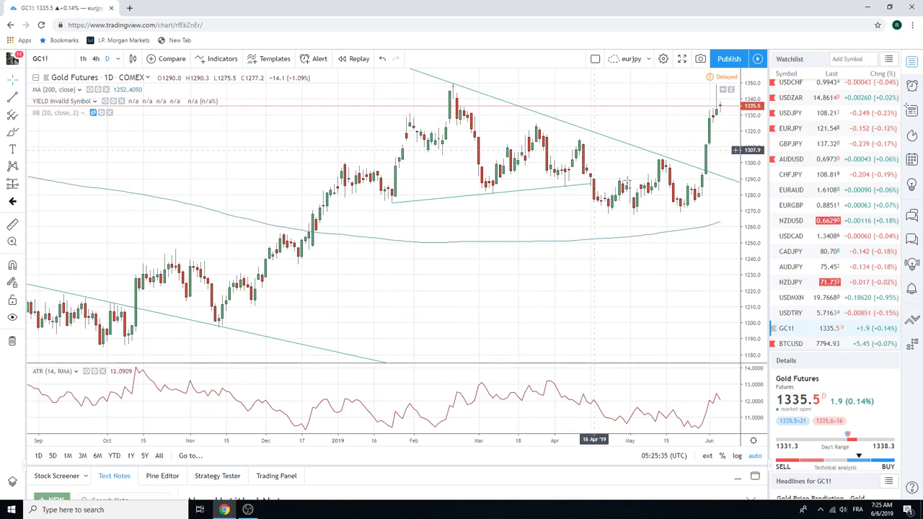
scroll(835, 238, up, 4)
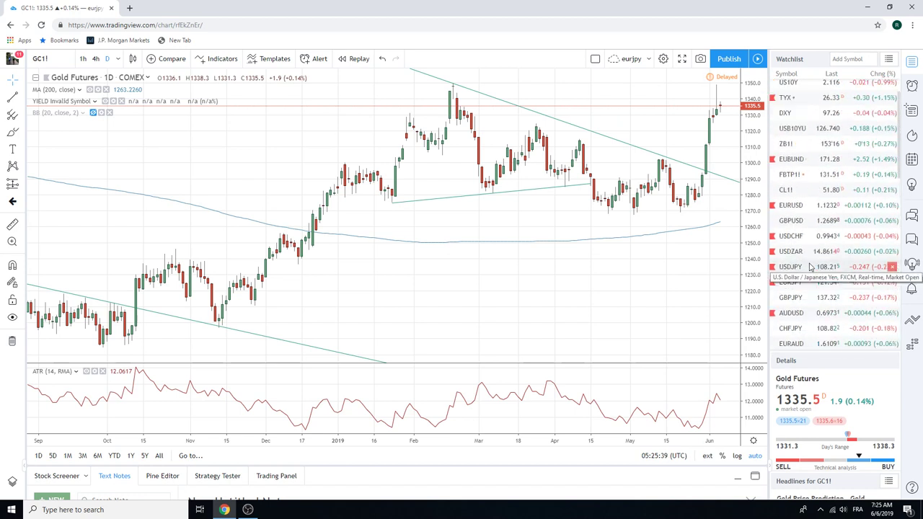
scroll(819, 288, up, 1)
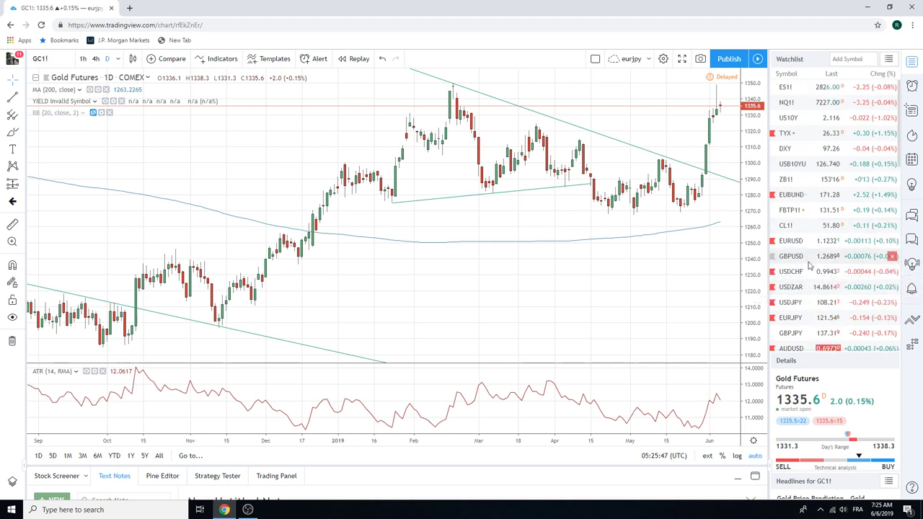
scroll(815, 264, down, 1)
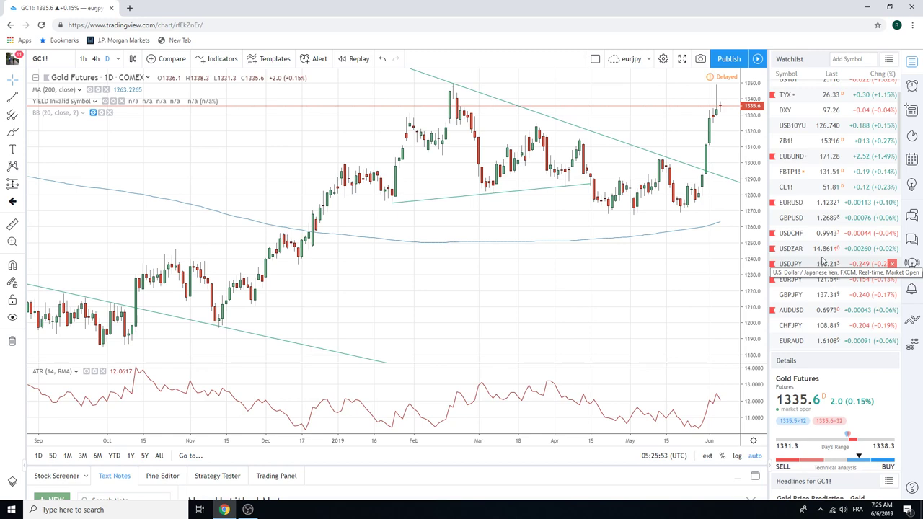
scroll(822, 261, down, 1)
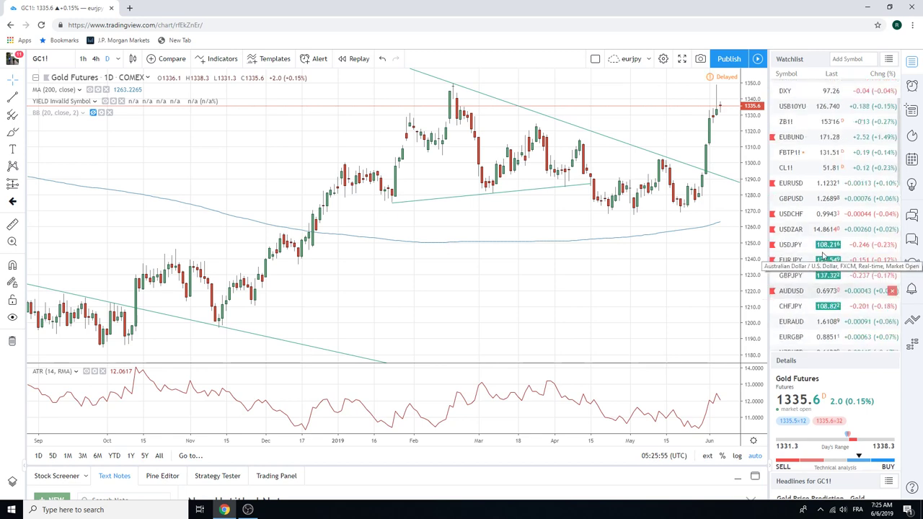
scroll(812, 94, up, 2)
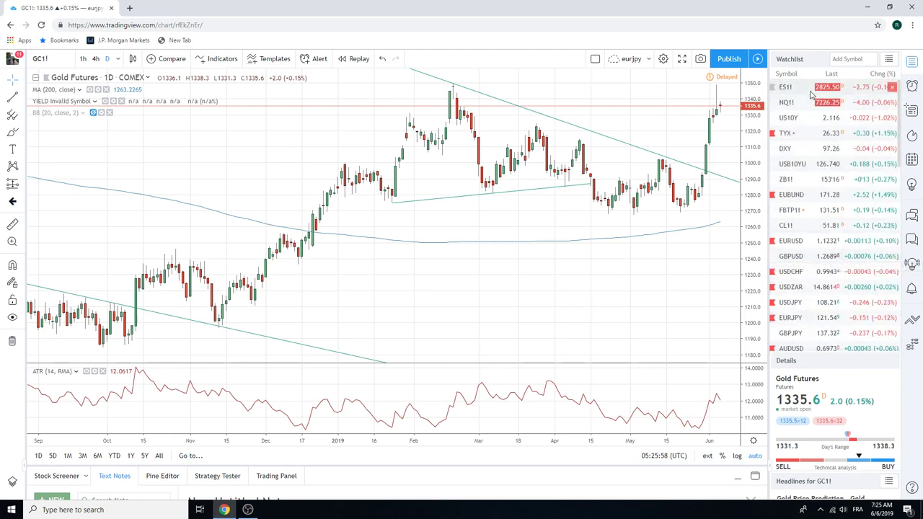
Step: Load the S&P 500 E-mini Futures (ES1!) daily chart, last at 2825.50
click(811, 91)
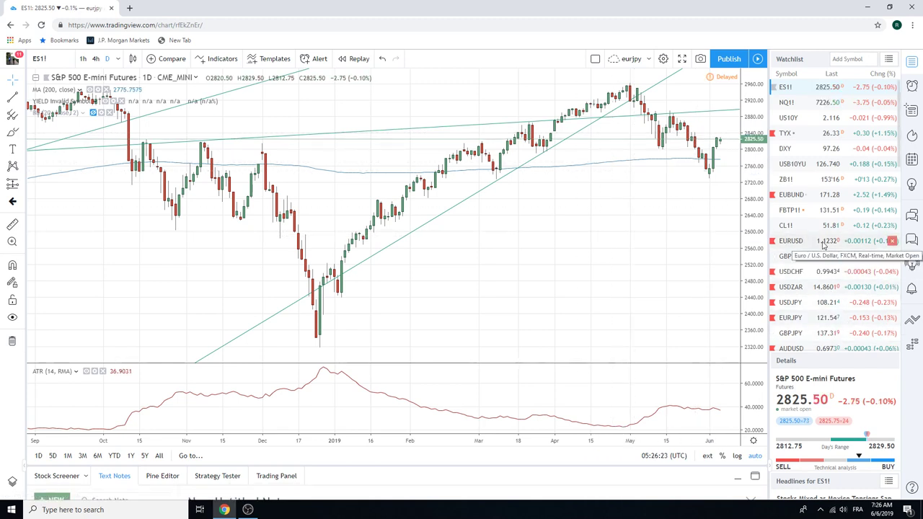
Step: Load the Light Crude Oil Futures (CL1!) daily chart, last at 51.80
click(786, 226)
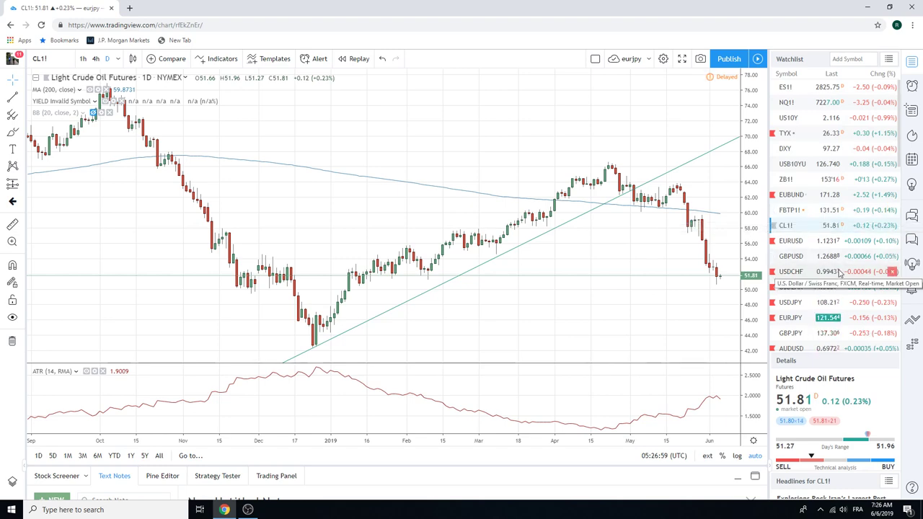
Step: Load the Euro-BTP Futures (FBTP1!) daily chart and zoom out to about one year
click(810, 212)
scroll(631, 244, down, 2)
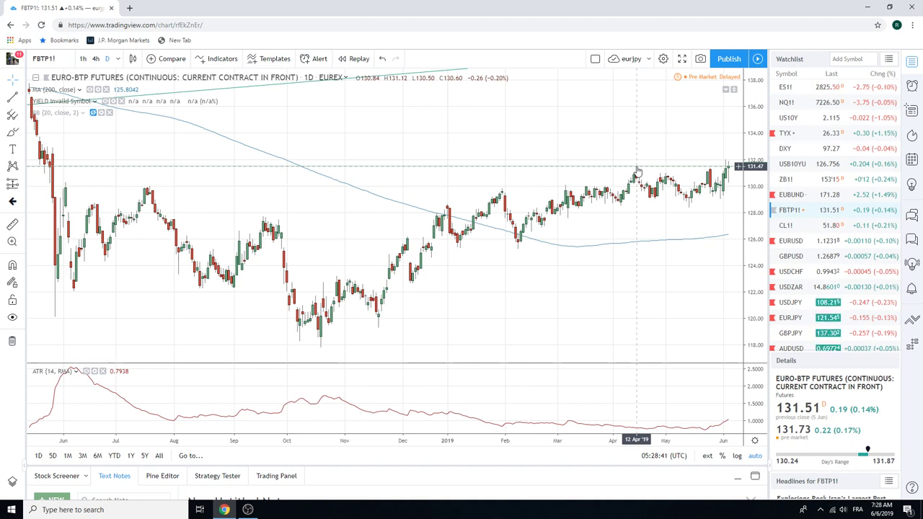
scroll(822, 186, down, 10)
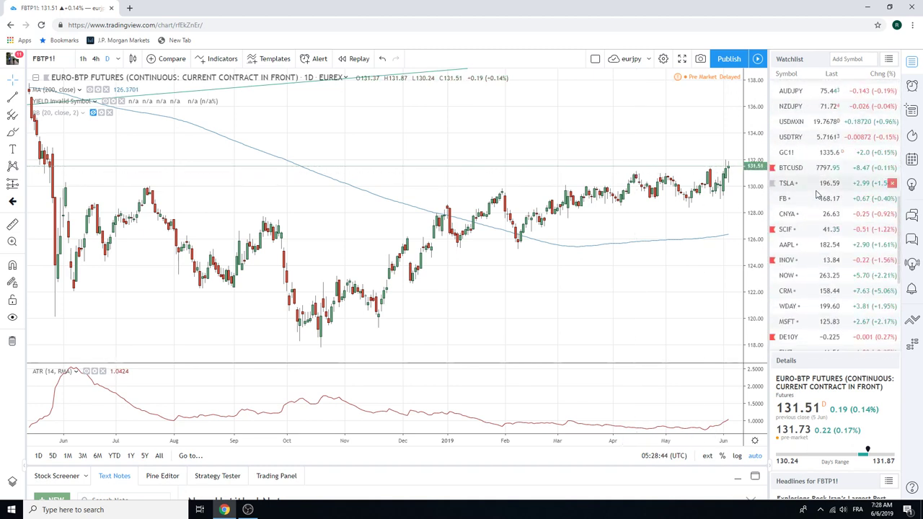
scroll(822, 180, down, 2)
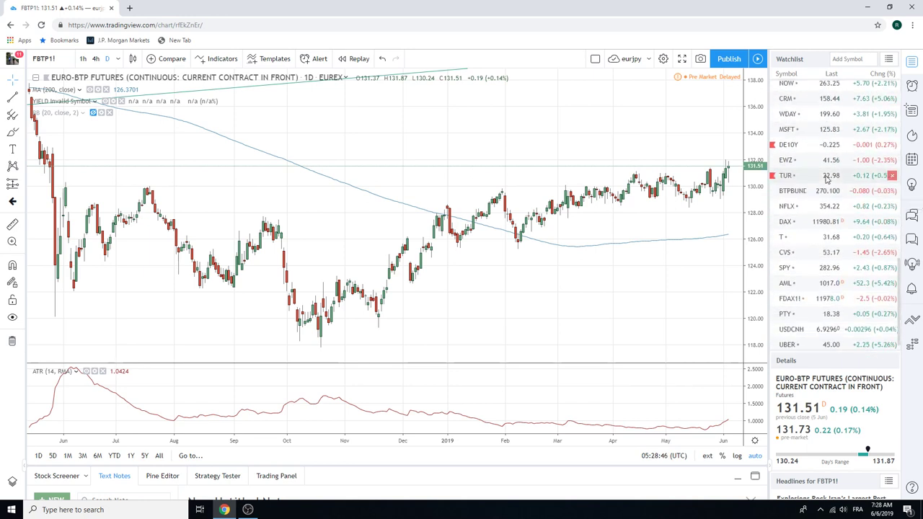
scroll(829, 173, down, 1)
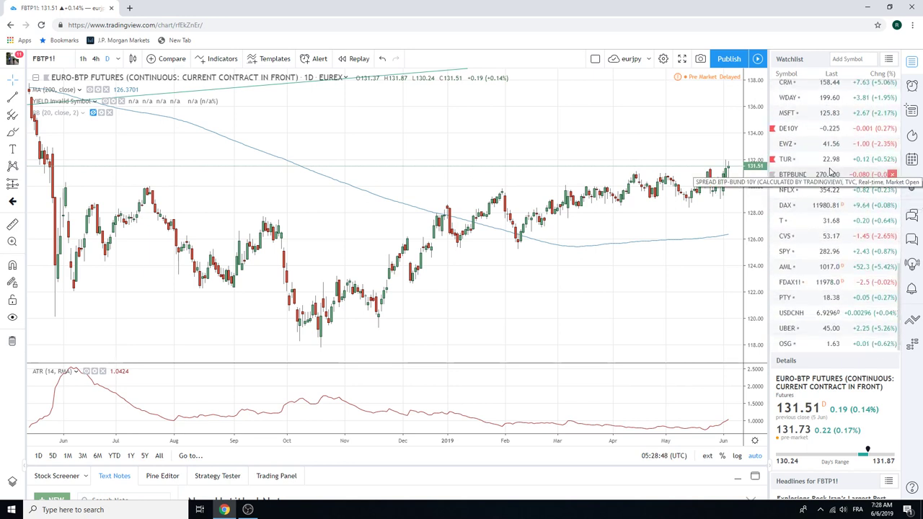
scroll(837, 314, up, 4)
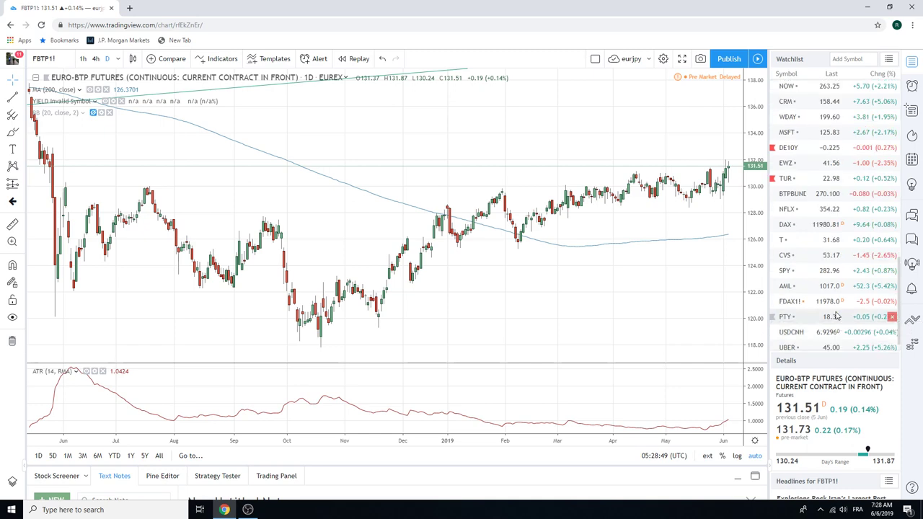
scroll(838, 313, up, 5)
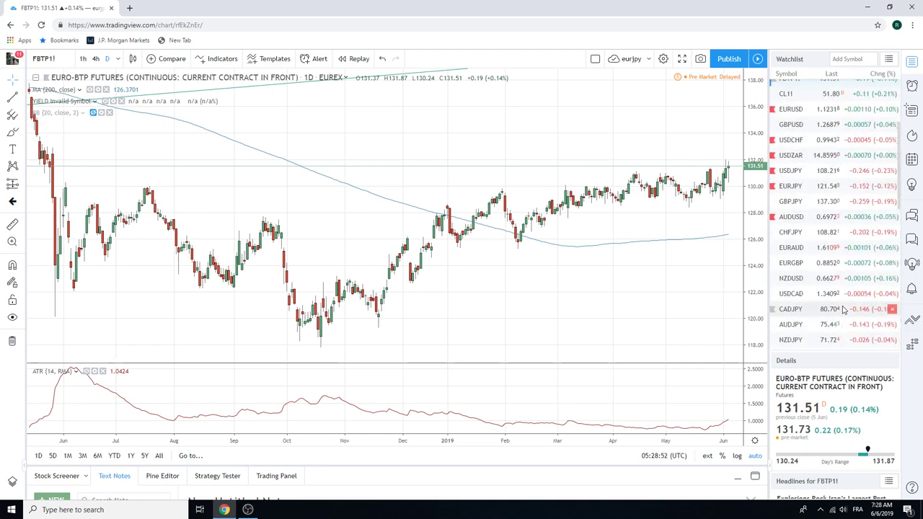
scroll(844, 310, up, 2)
scroll(844, 310, up, 3)
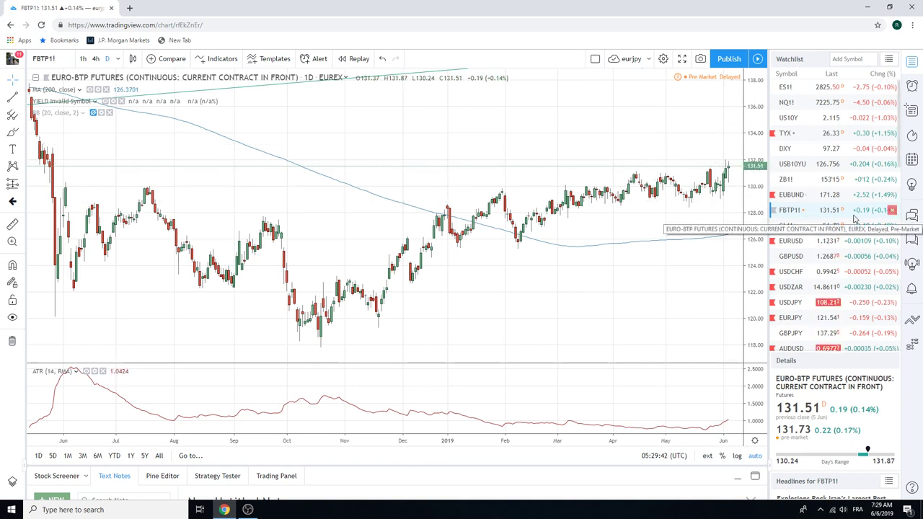
scroll(838, 186, down, 1)
scroll(838, 186, up, 1)
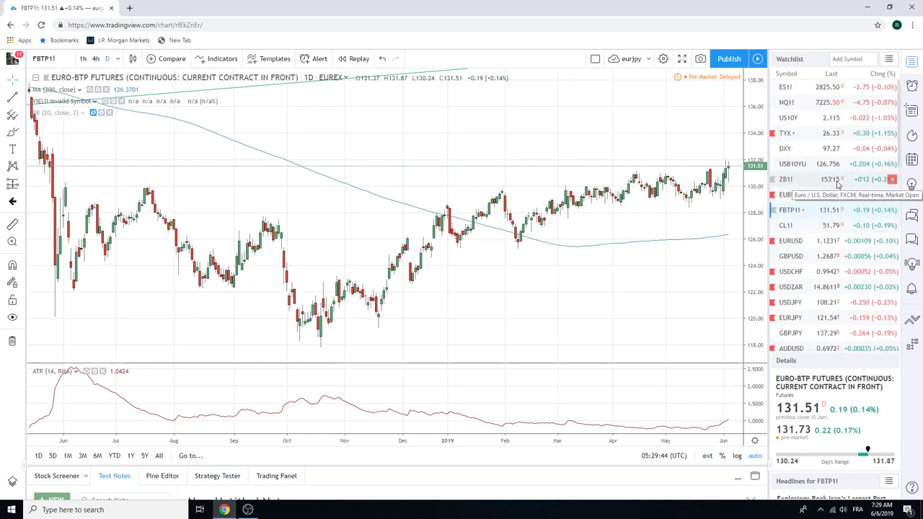
Step: Load the NASDAQ 100 E-mini Futures (NQ1!) daily chart at 7224.75 and scroll the watchlist down
click(807, 105)
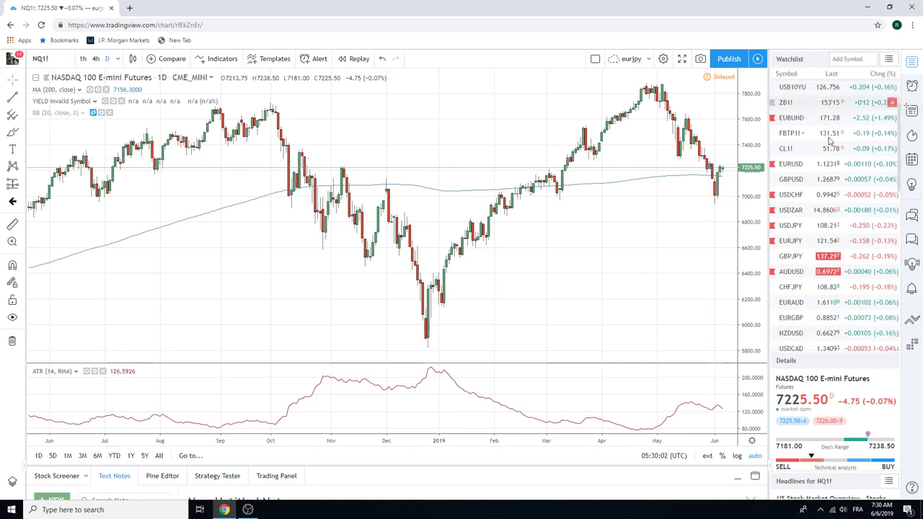
scroll(830, 147, down, 2)
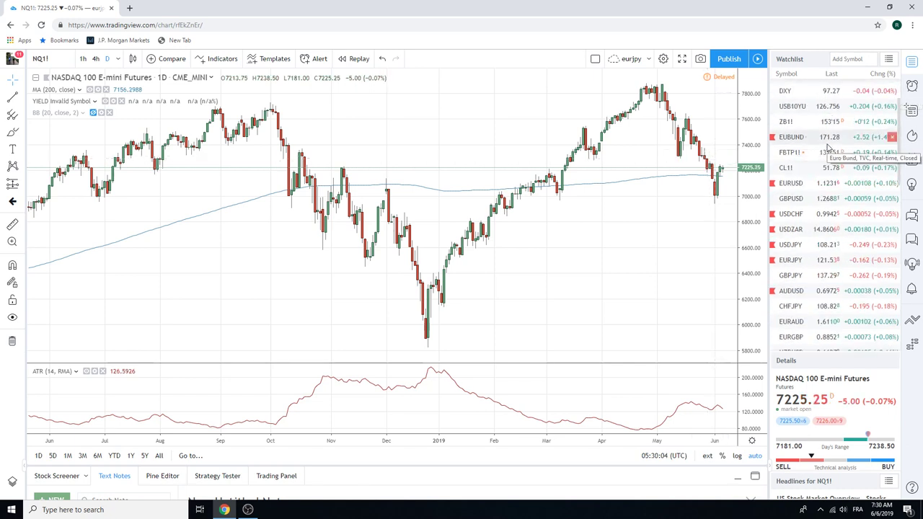
scroll(826, 155, down, 1)
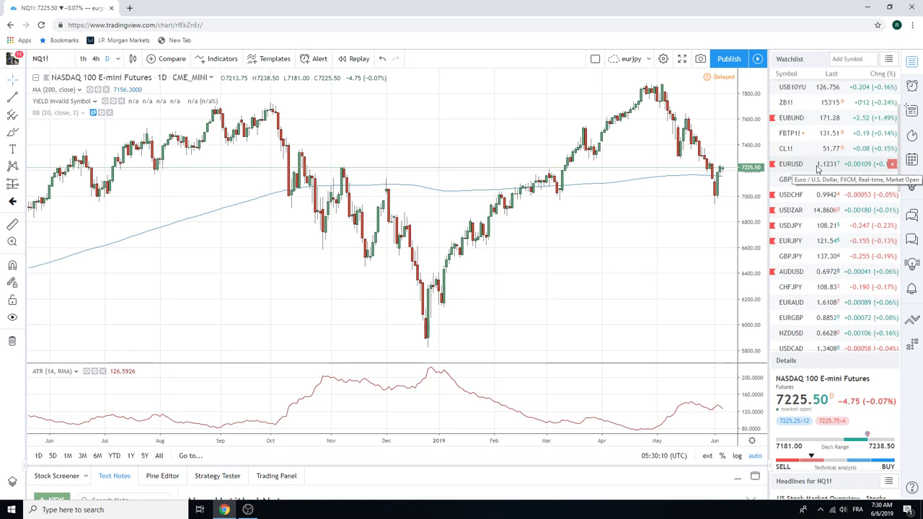
scroll(818, 168, down, 2)
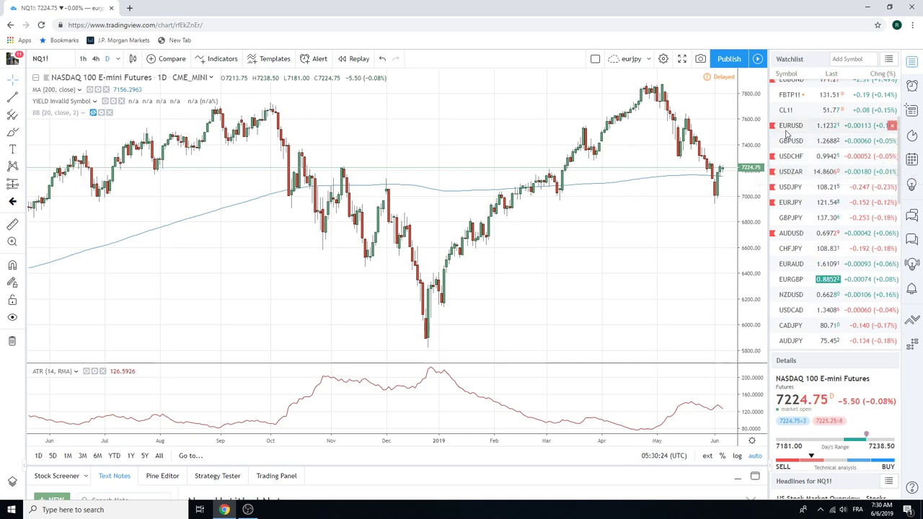
Step: Bring up the EURUSD daily chart and select its falling green trendline
click(790, 127)
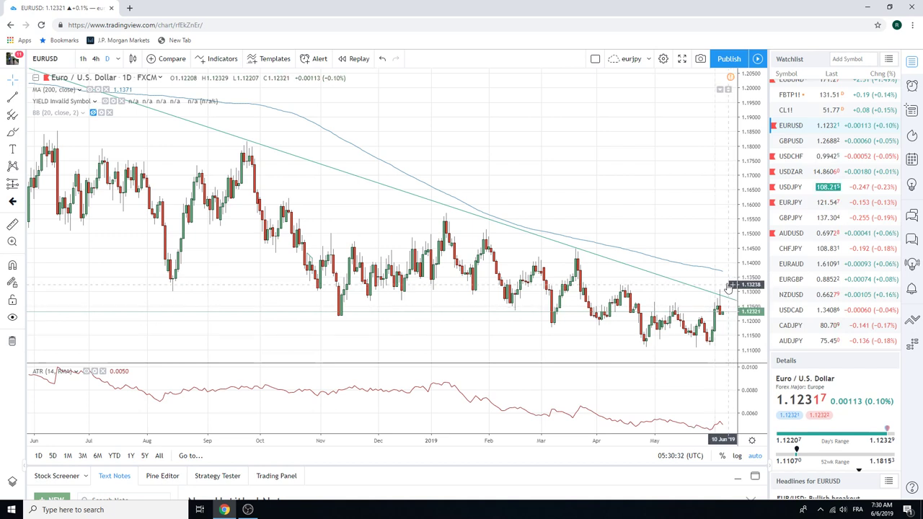
click(724, 296)
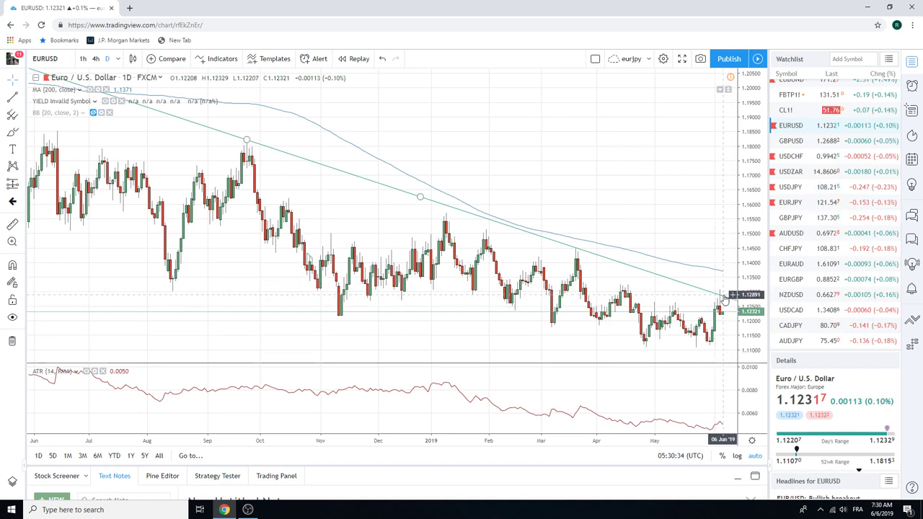